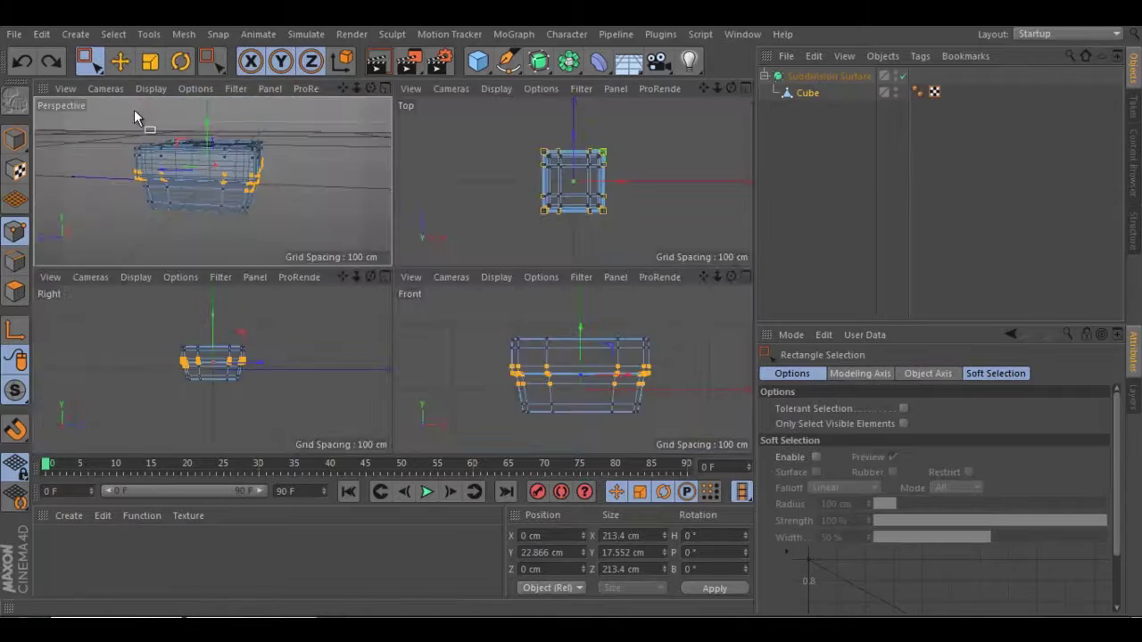
# Switch to the Scale tool to size the stepped stick profile spline.
pyautogui.press('t')
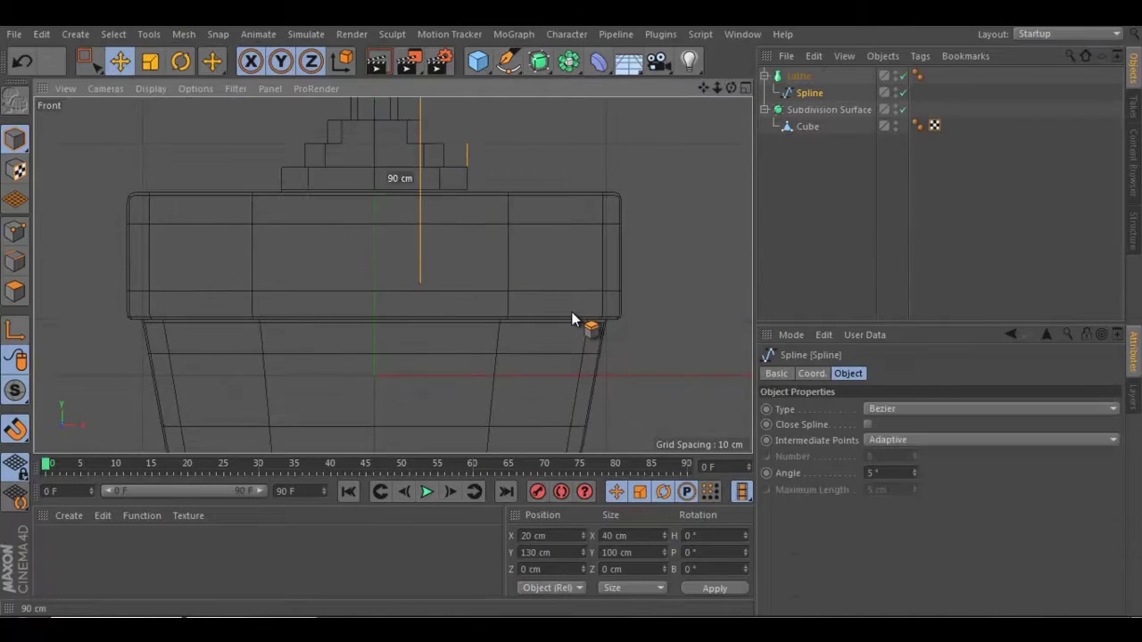
# Scale the stick profile, then enlarge the Top view to fill the viewport.
pyautogui.press('t')
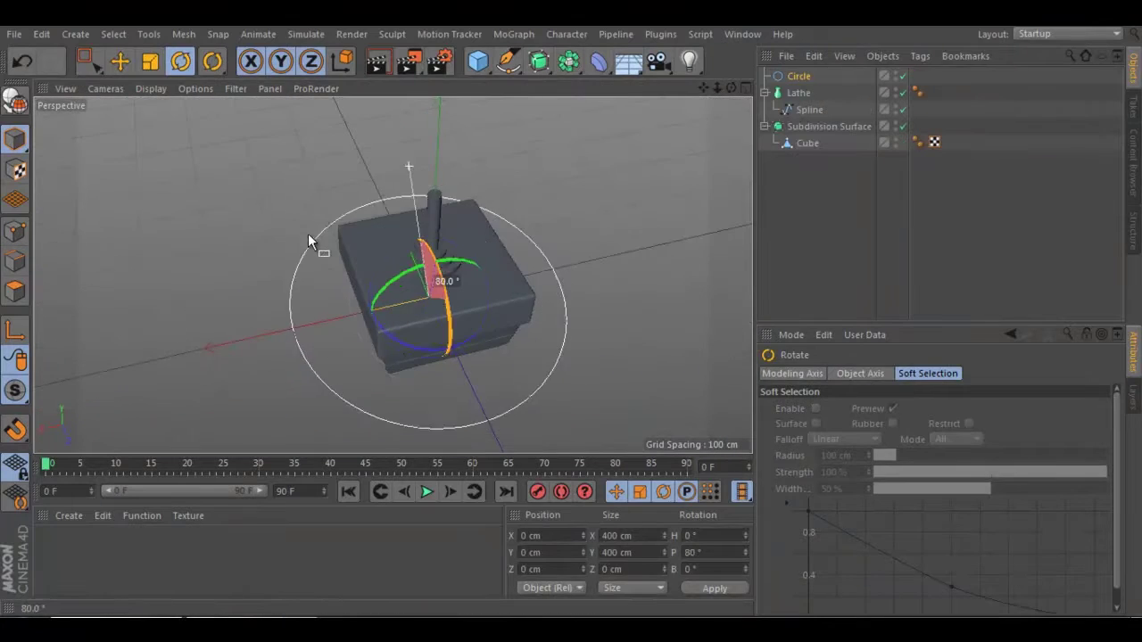
pyautogui.middleClick(391, 275)
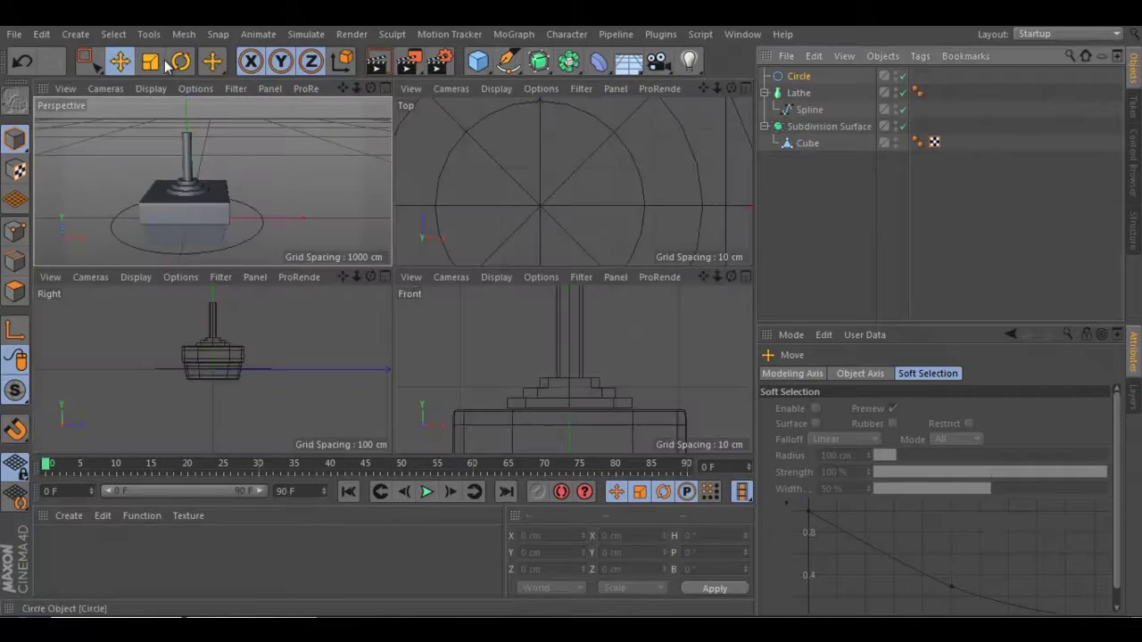
pyautogui.middleClick(626, 260)
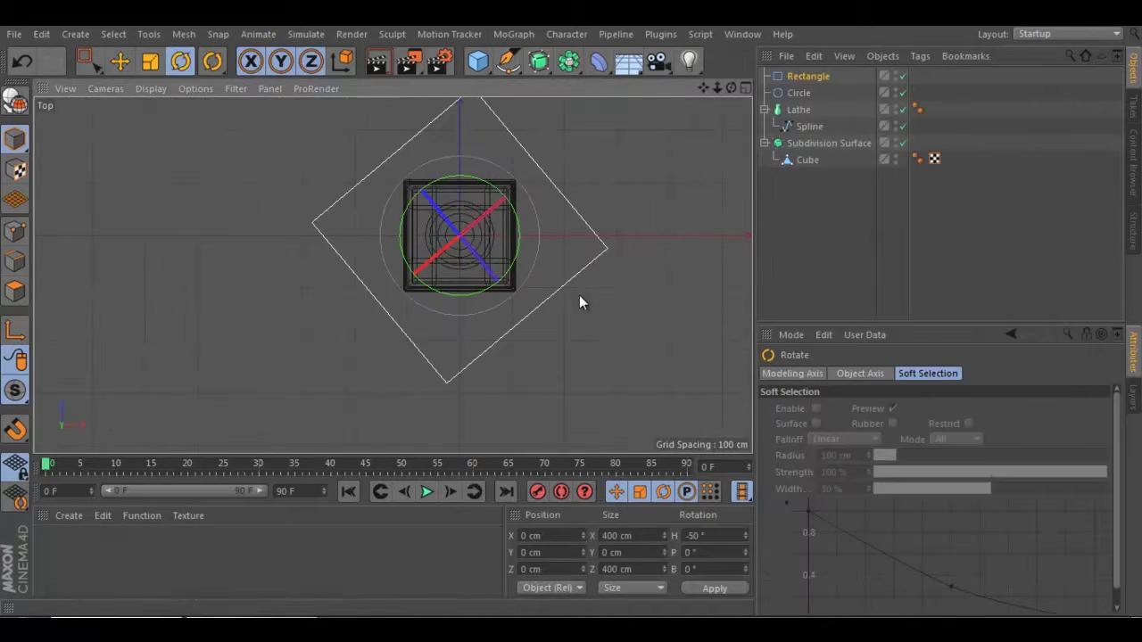
# Stretch the Rectangle spline, place Circle beside Circle.1, and slightly enlarge Circle.1.
pyautogui.click(129, 63)
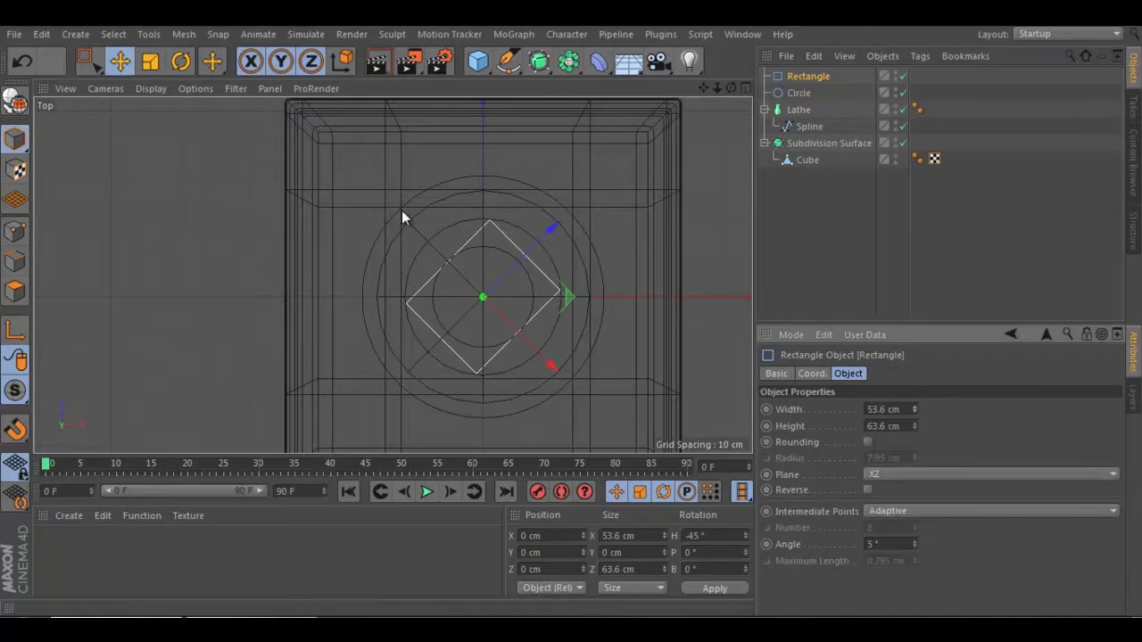
pyautogui.moveTo(399, 185); pyautogui.dragTo(394, 156)
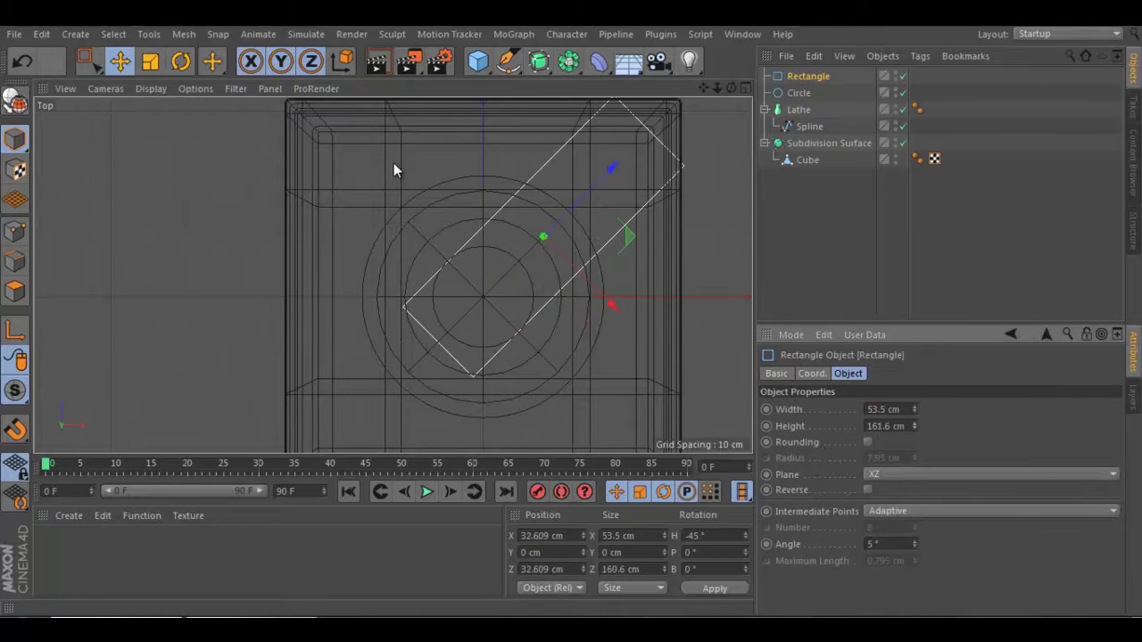
pyautogui.rightClick(606, 232)
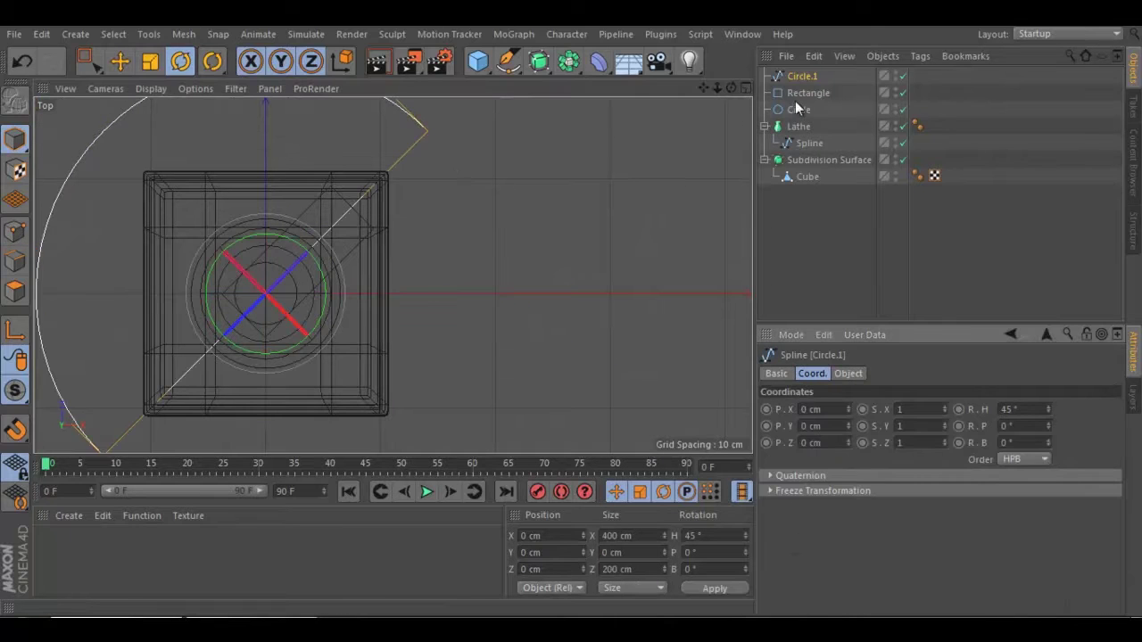
pyautogui.press('t')
pyautogui.moveTo(796, 108); pyautogui.dragTo(812, 80)
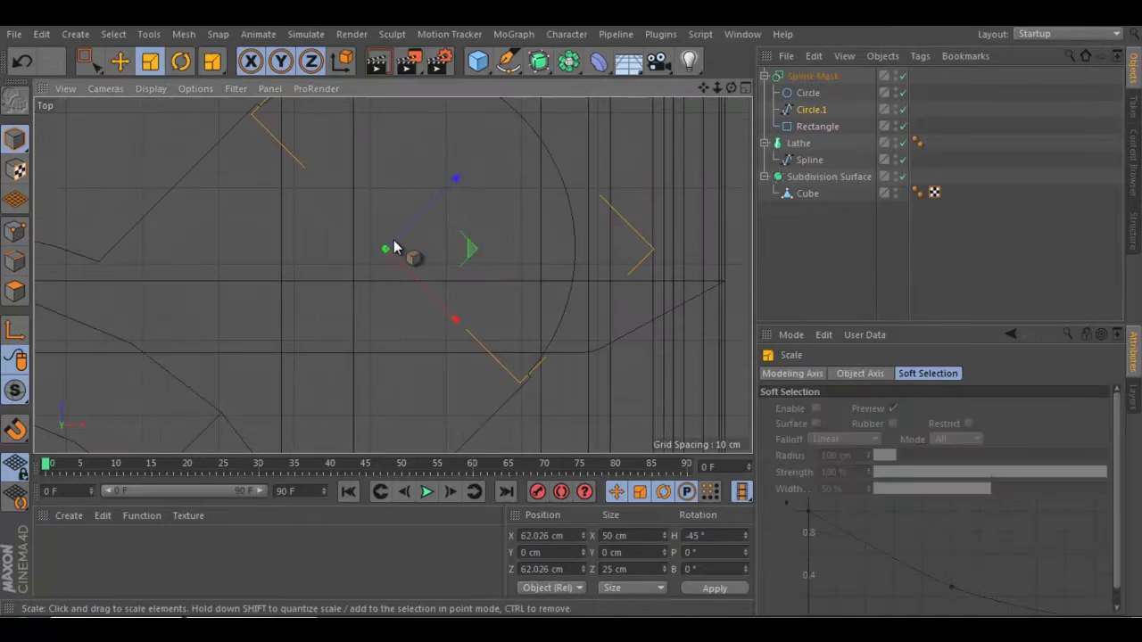
pyautogui.moveTo(413, 365); pyautogui.dragTo(411, 390)
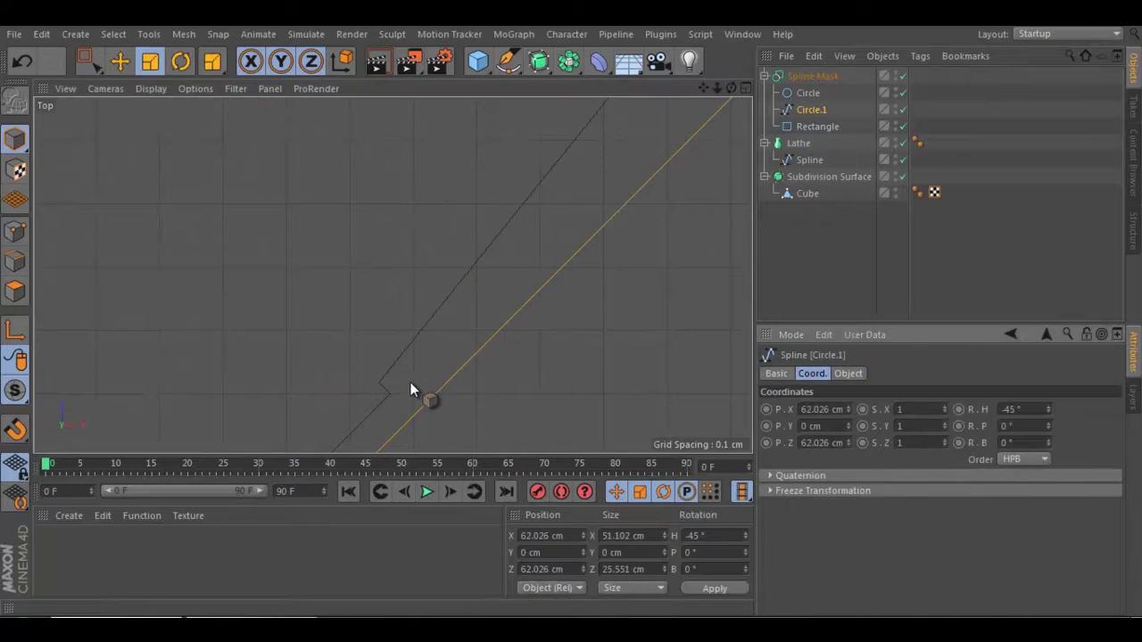
# Align the spline points in Perspective view, then extrude the Spline Mask 3 cm into rings.
pyautogui.middleClick(398, 196)
pyautogui.middleClick(389, 198)
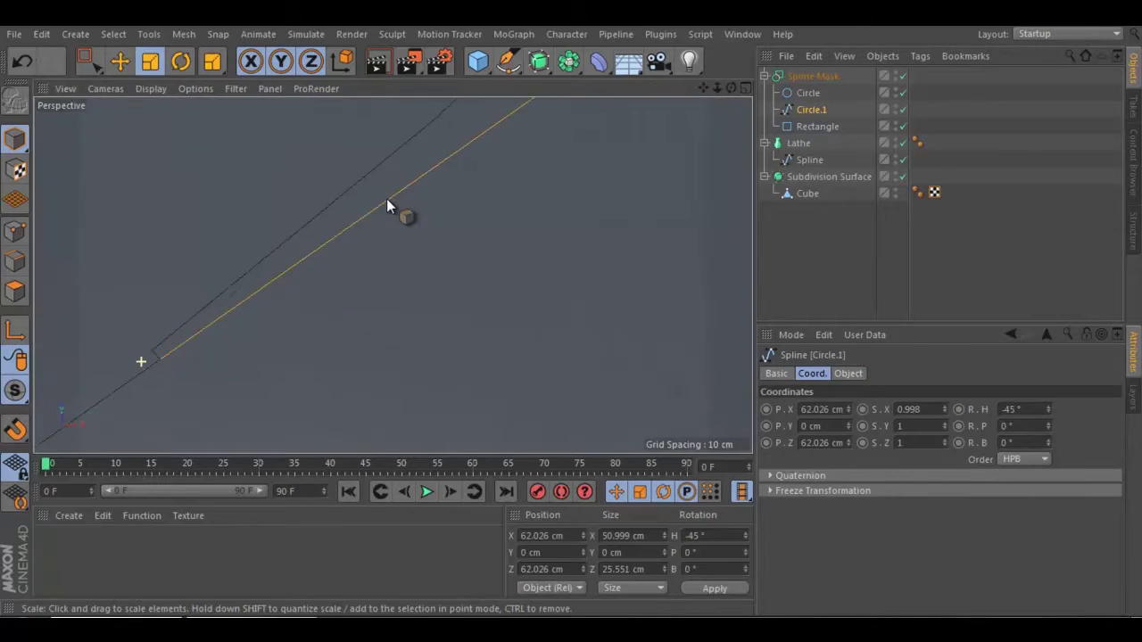
pyautogui.press('e')
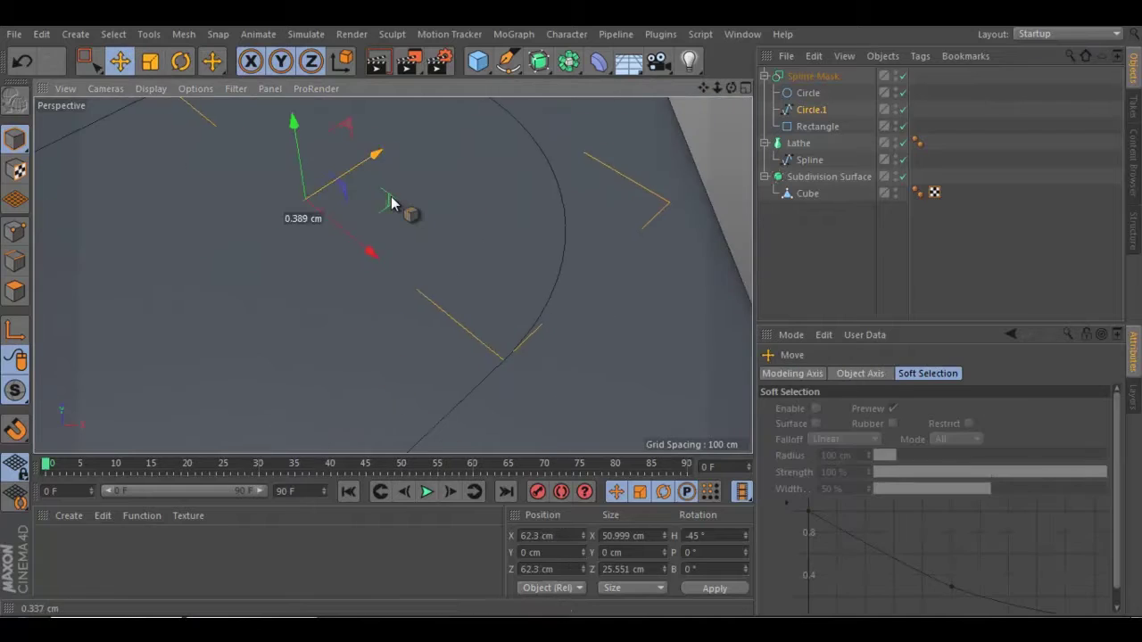
pyautogui.moveTo(395, 199); pyautogui.dragTo(458, 261)
pyautogui.press('F2')
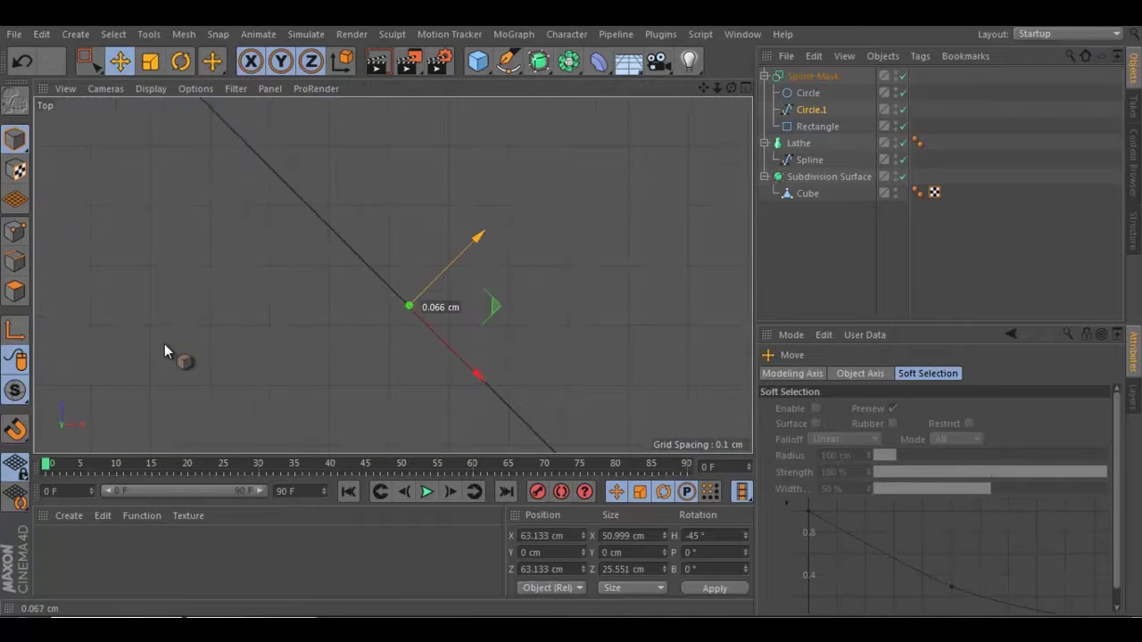
pyautogui.press('F1')
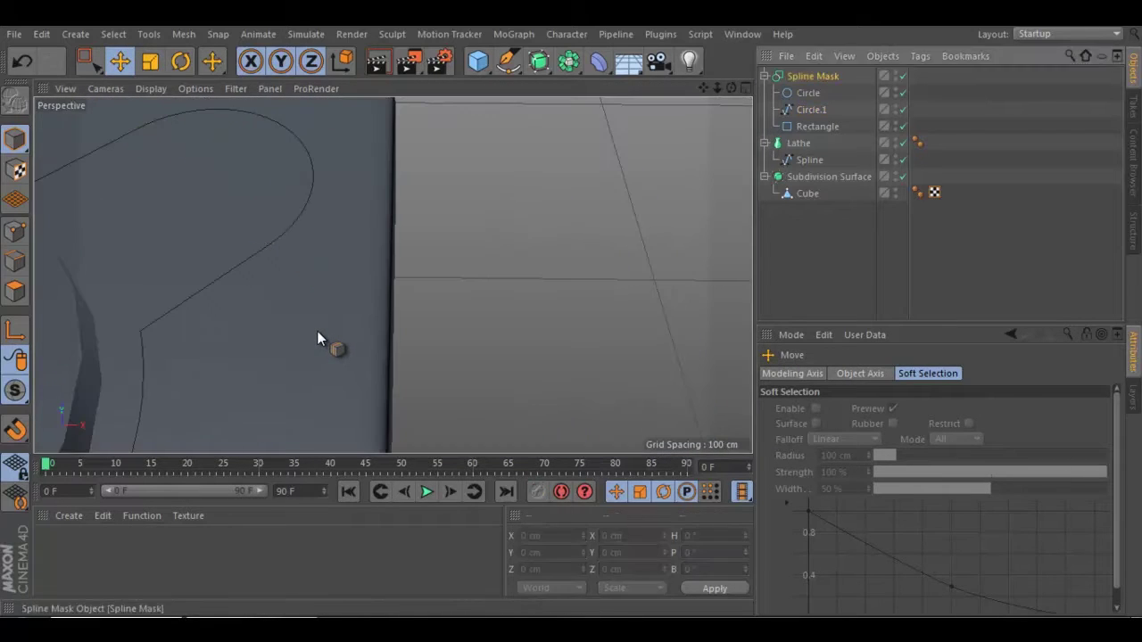
# Deselect the Extrude object and select the Lathe stick in the hierarchy.
pyautogui.scroll(5, 200, 302)
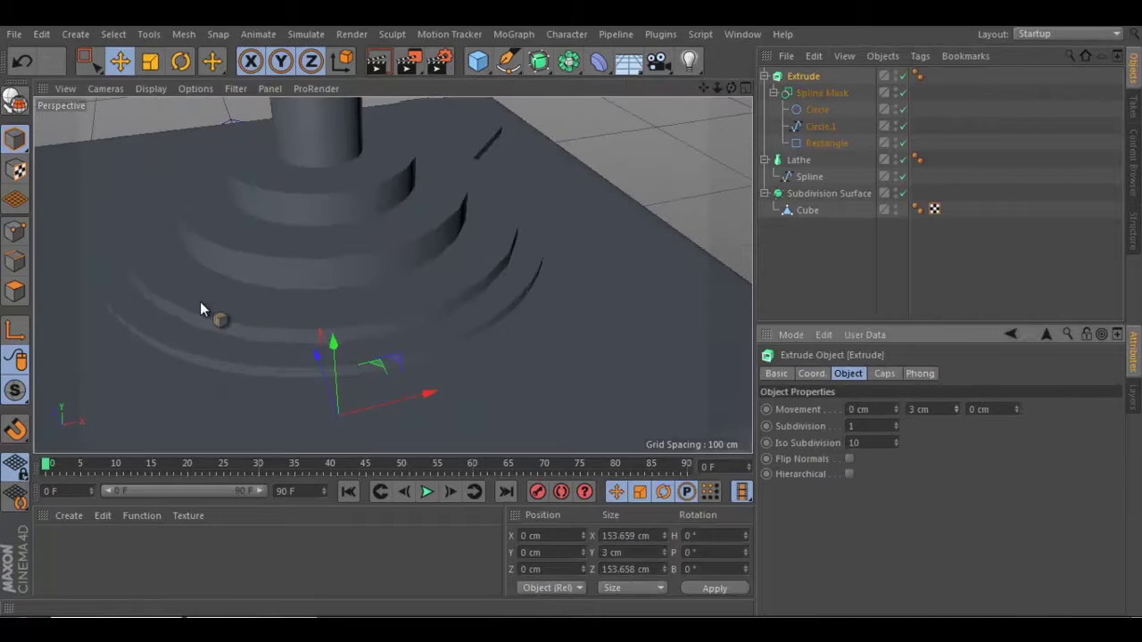
pyautogui.scroll(3, 212, 305)
pyautogui.scroll(3, 212, 303)
pyautogui.click(213, 303)
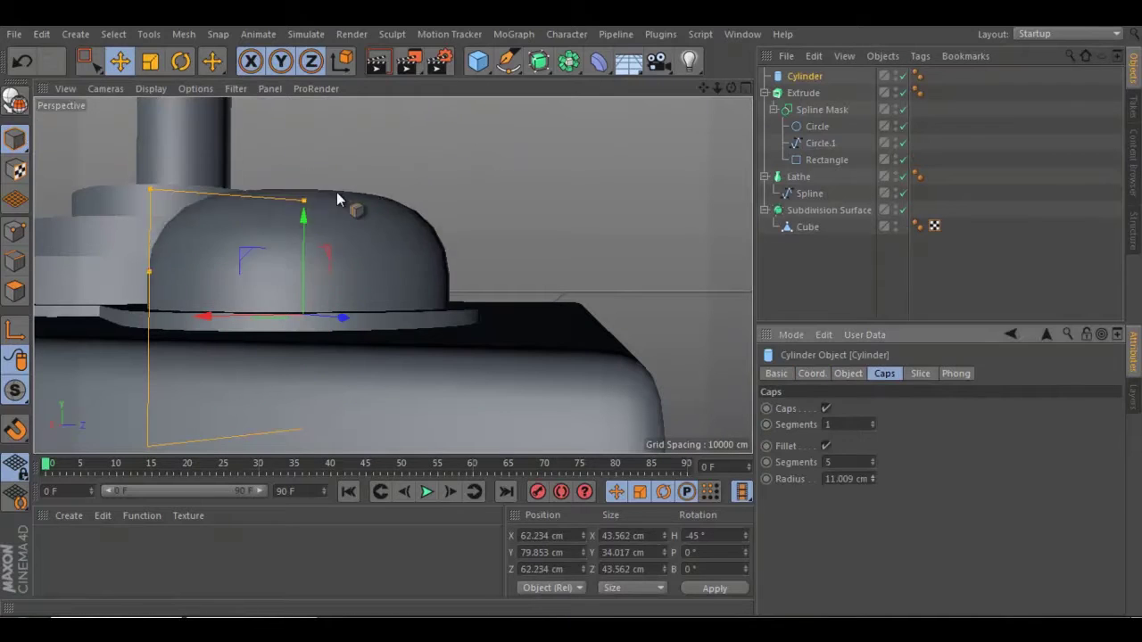
pyautogui.click(534, 118)
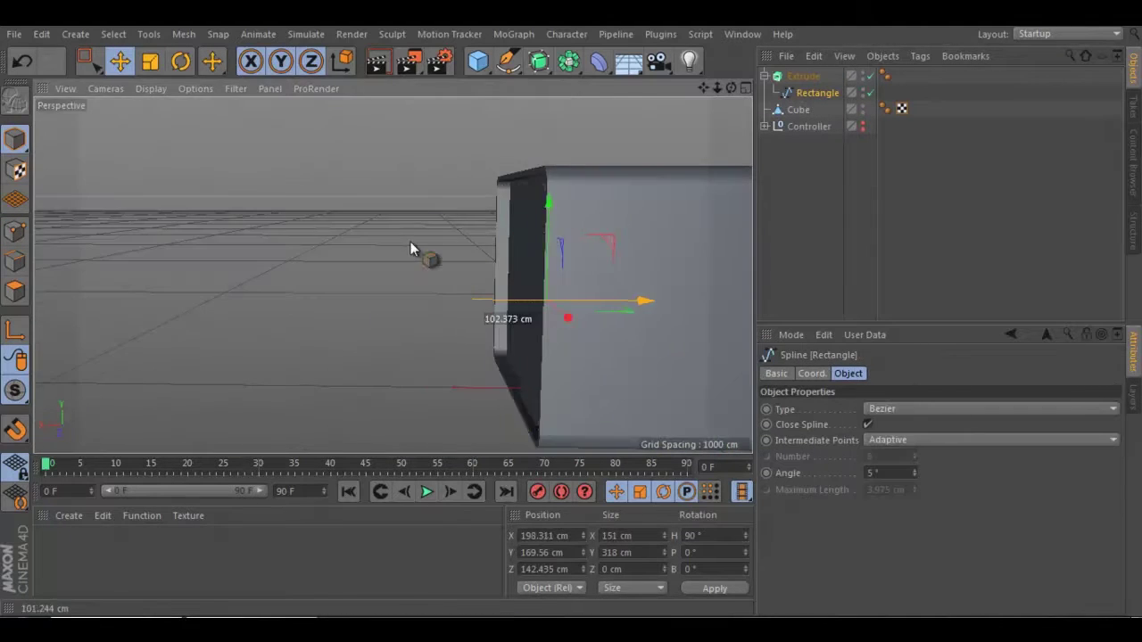
# Move the rectangle spline along the X axis.
pyautogui.moveTo(410, 242); pyautogui.dragTo(421, 246)
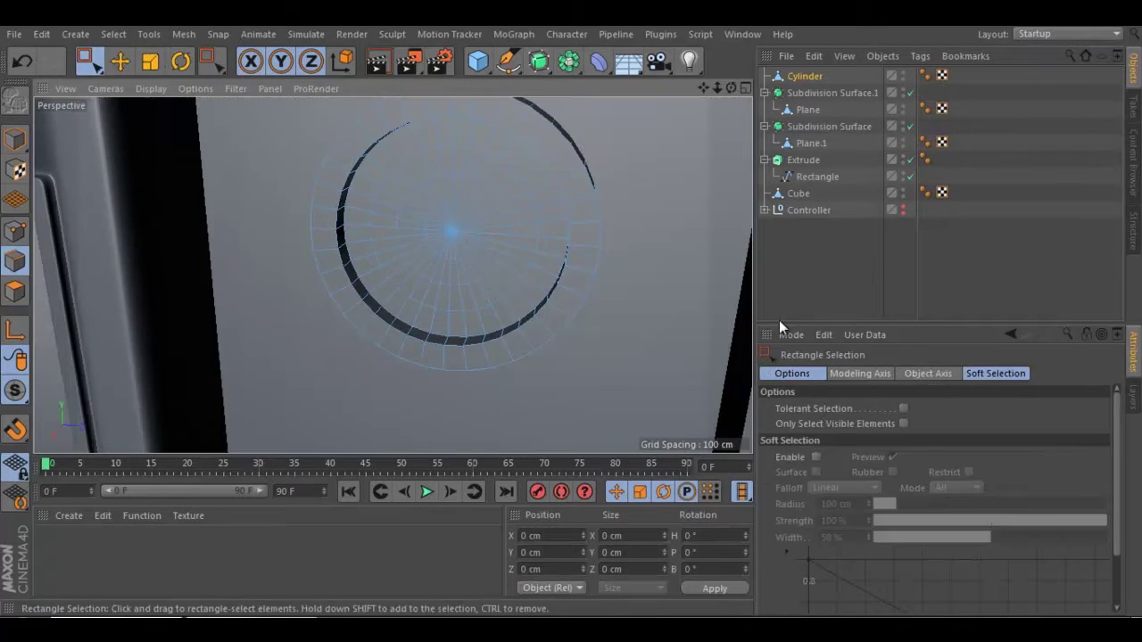
# Select the knob's inner rings of points and switch to the Move tool.
pyautogui.moveTo(327, 152); pyautogui.dragTo(581, 377)
pyautogui.press('e')
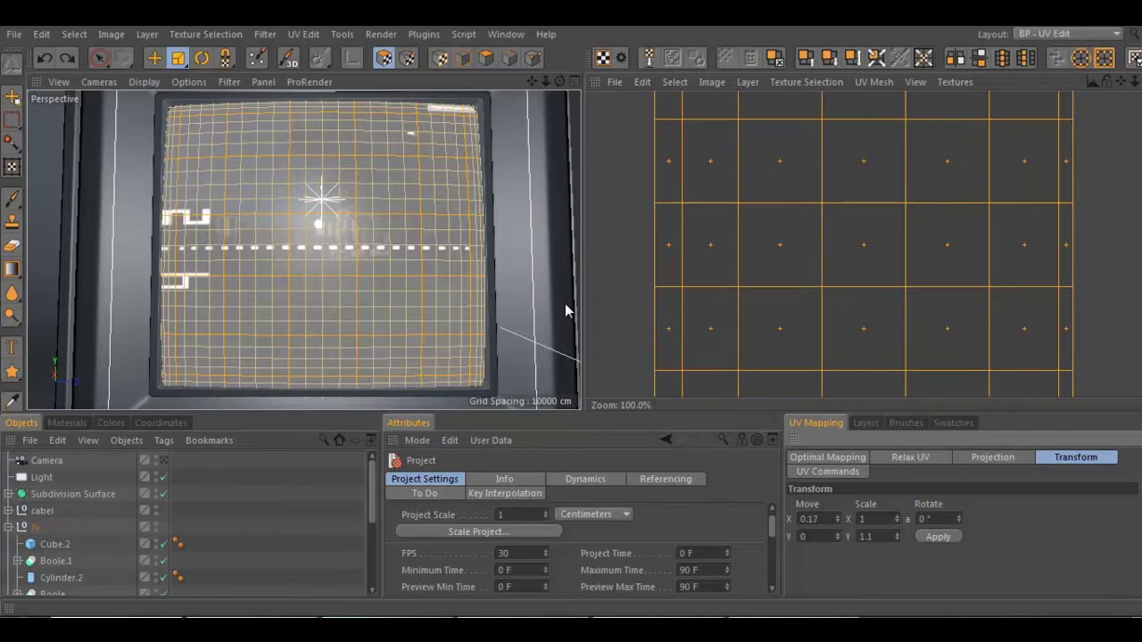
# Switch to moving the selected screen UVs.
pyautogui.scroll(-2, 681, 352)
pyautogui.press('e')
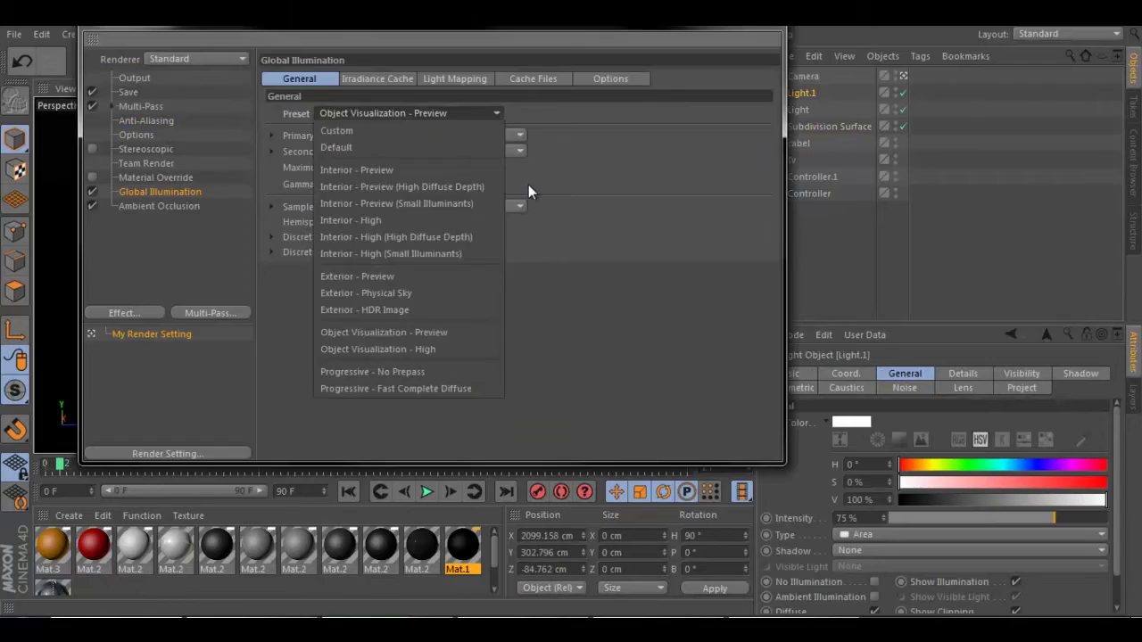
# Start a viewport render of the lit TV, joystick controllers and cable.
pyautogui.click(377, 61)
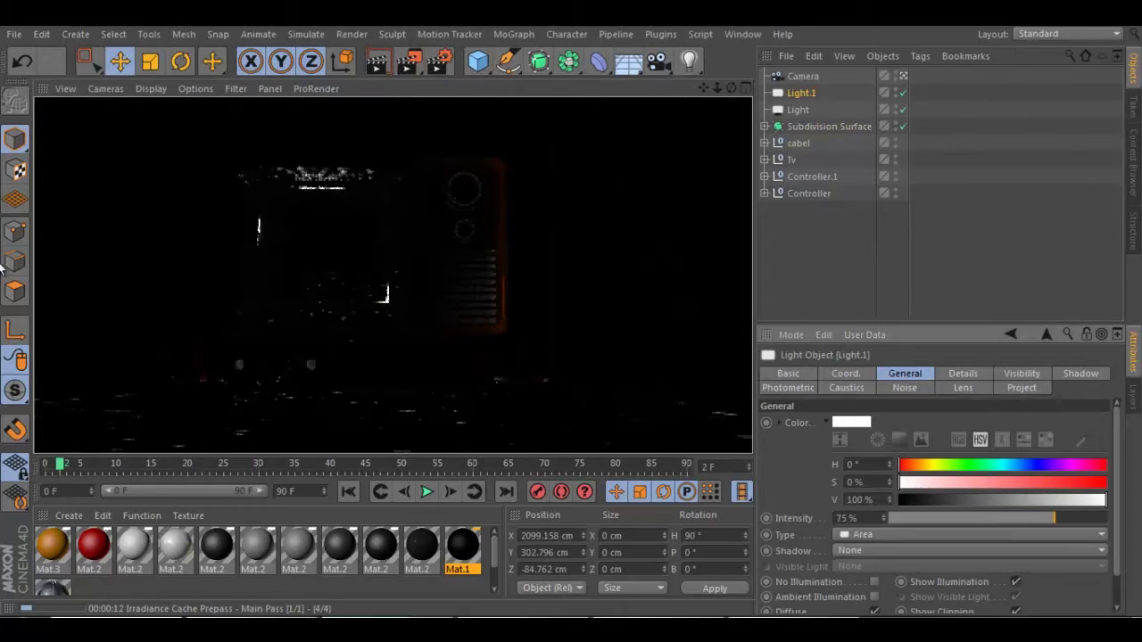